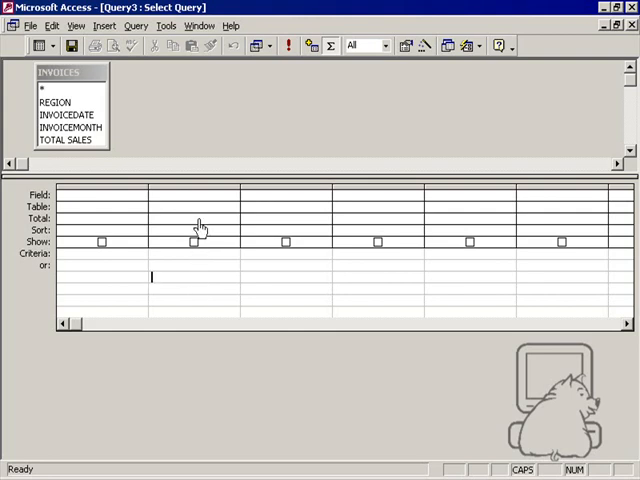
Step: Add a TODAY: Date() field to the INVOICES query and run it to see today's date
click(108, 195)
text(T)
key(BackSpace)
text(O)
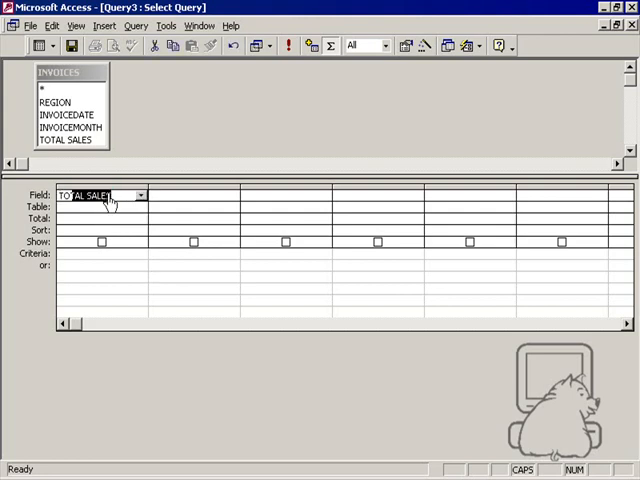
text(DAY:)
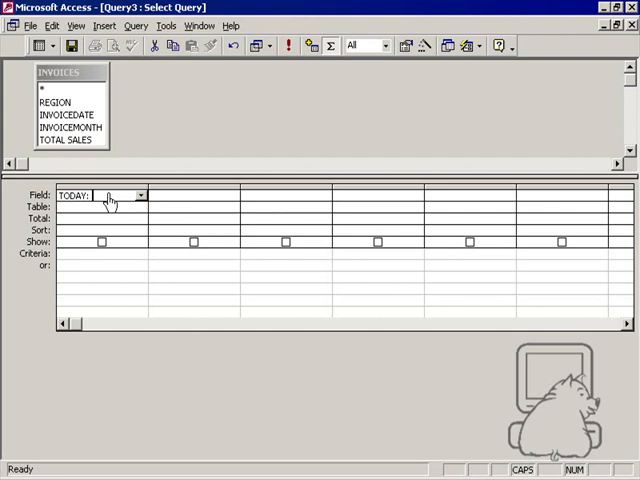
text( DATE()
text())
click(183, 280)
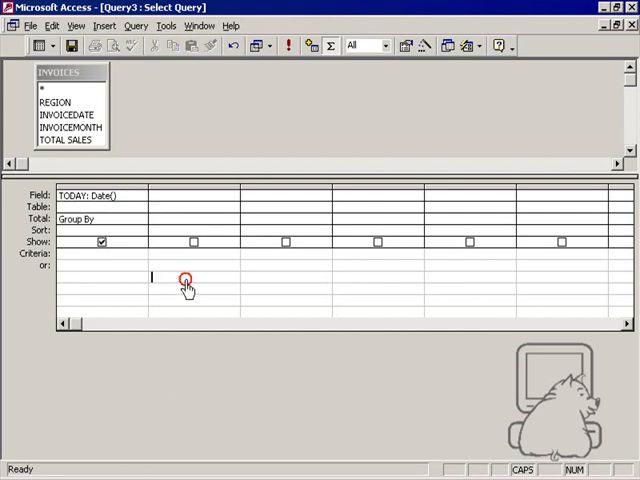
click(288, 47)
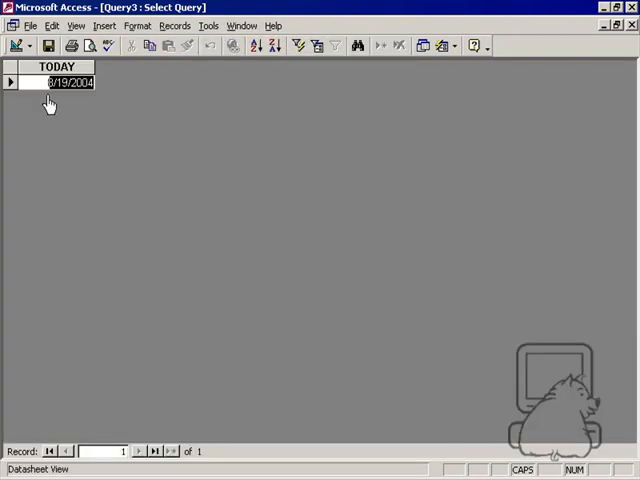
click(15, 47)
Step: Add a 90DAYSAGO: Date()-91 field in the second column, autofit it and run the query
click(190, 199)
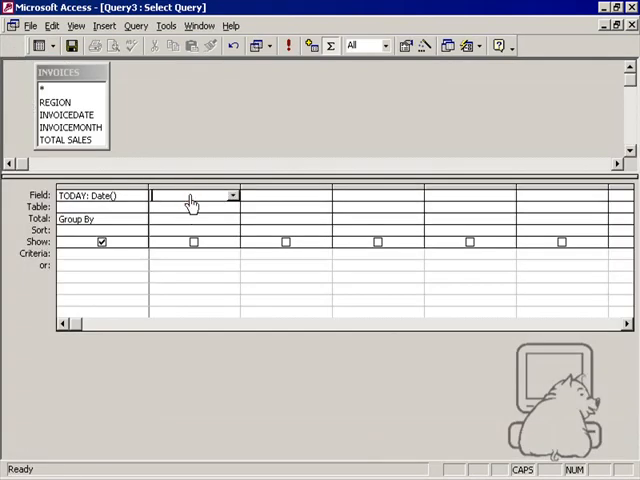
text(9)
text(DAYSAGO)
text(ATE())
click(238, 265)
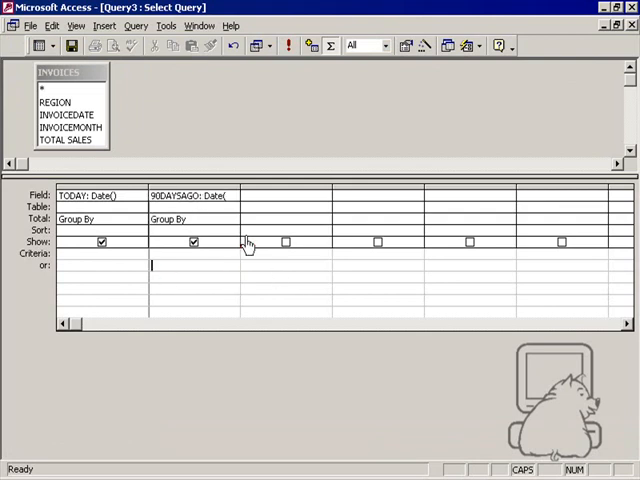
double_click(241, 186)
click(288, 46)
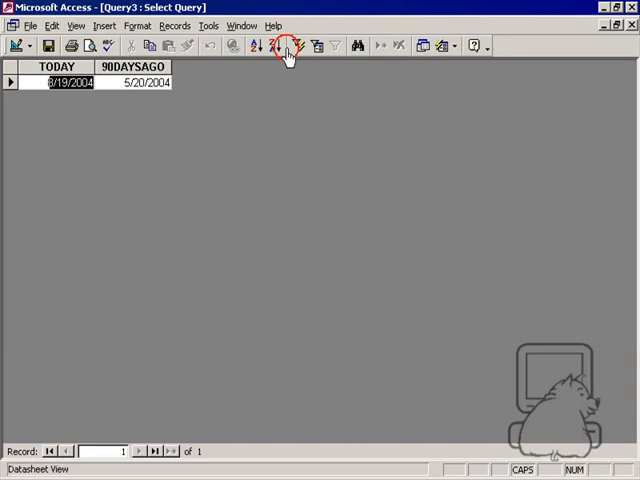
Step: Add a LASTYEAR: Date()-366 field in the third column, run it and return to design
click(12, 46)
click(276, 198)
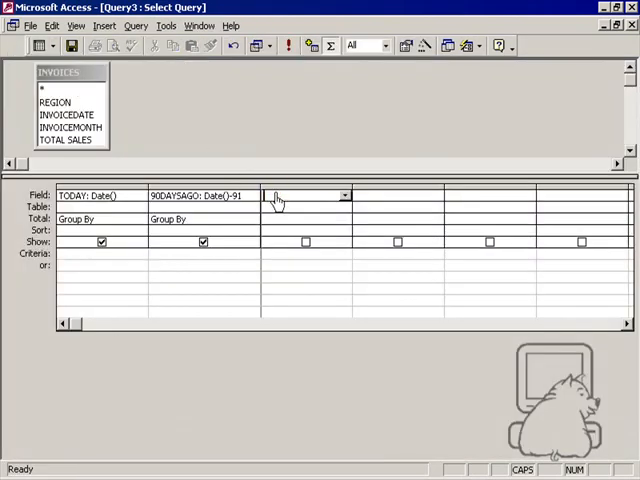
text(LASTYEAR)
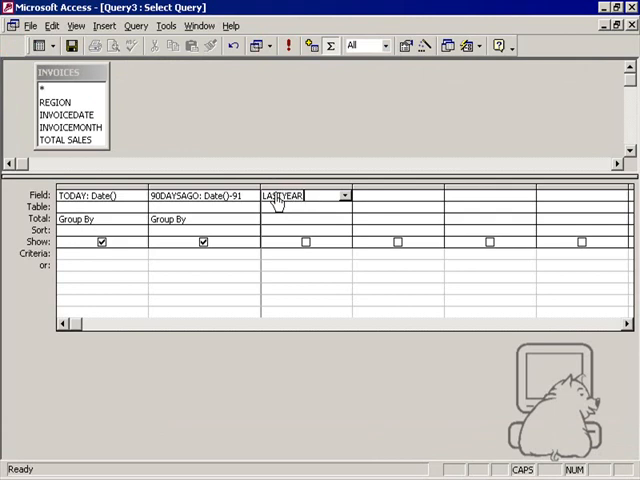
text(EAR:DATE)
text(()-3)
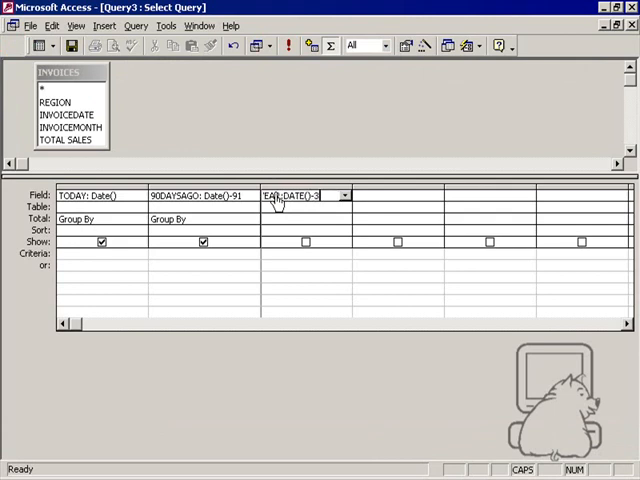
text(66)
click(296, 45)
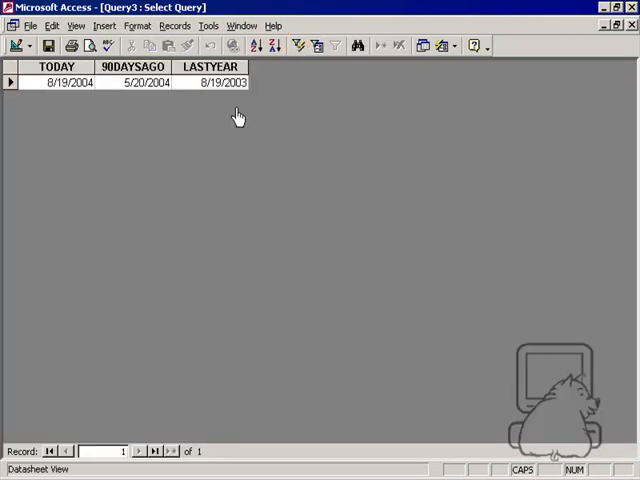
click(20, 50)
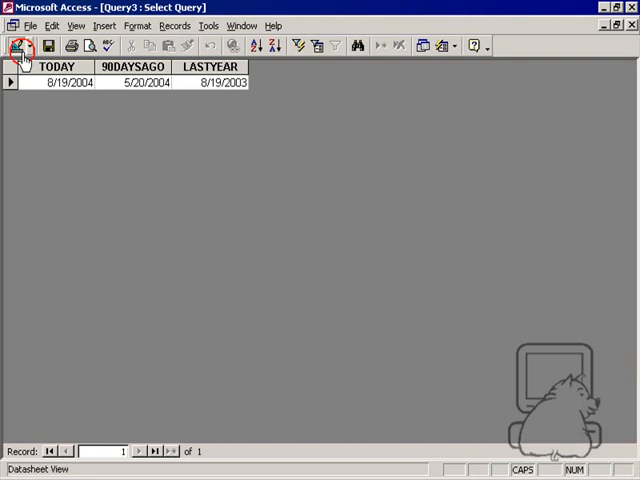
click(262, 266)
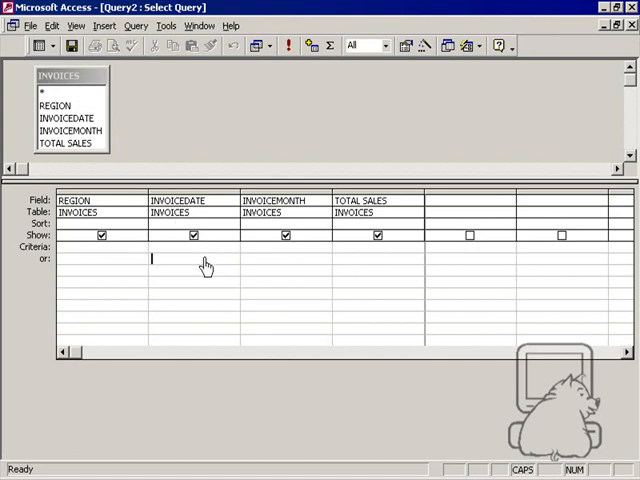
Step: Set the INVOICEDATE criterion to <05/20/2004, then replace it with <Date()-91
click(200, 249)
text(< 0)
text(5/)
text(20/2004)
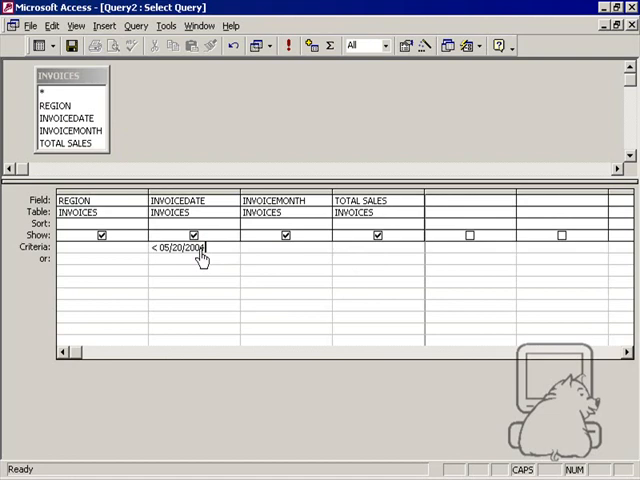
click(196, 316)
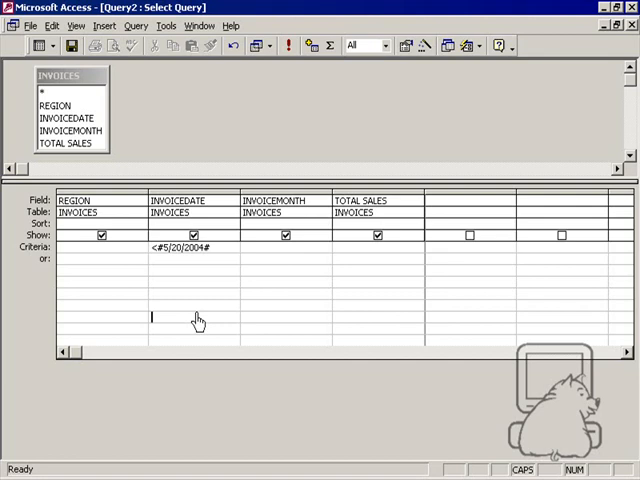
key(Up)
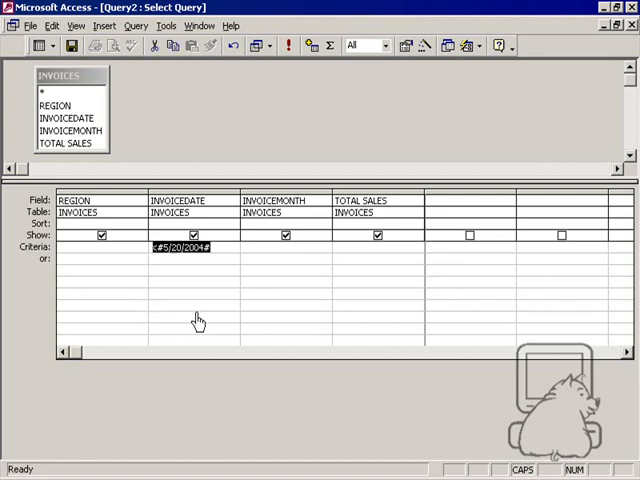
text(< DATE()-91)
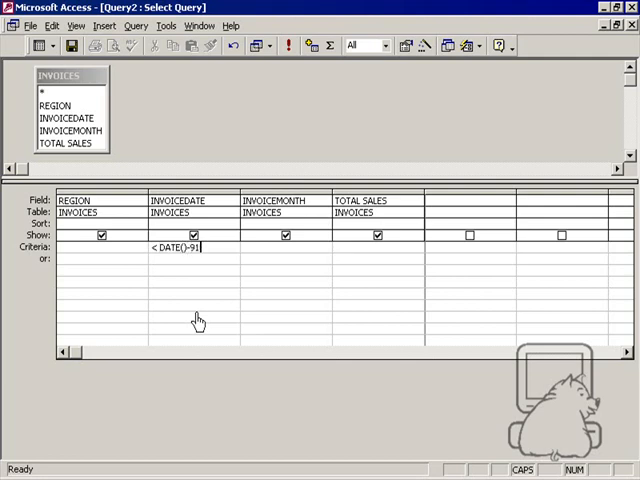
click(197, 320)
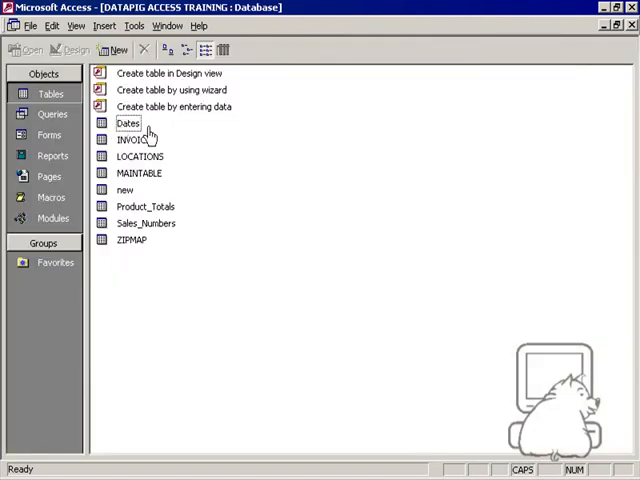
Step: Open the Dates table in Design view and move through its fields with the arrow keys
click(128, 125)
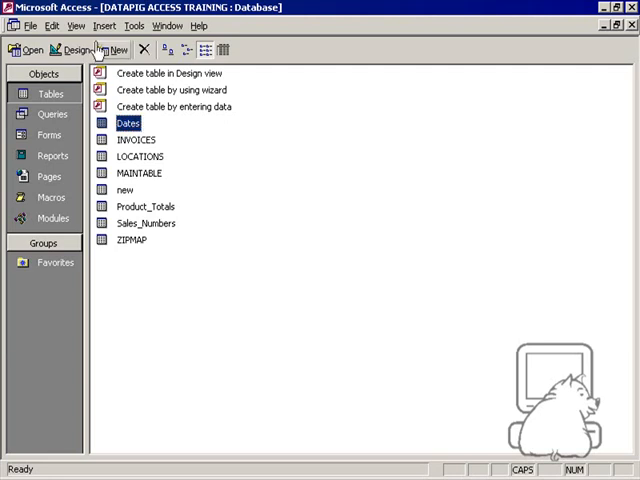
click(84, 50)
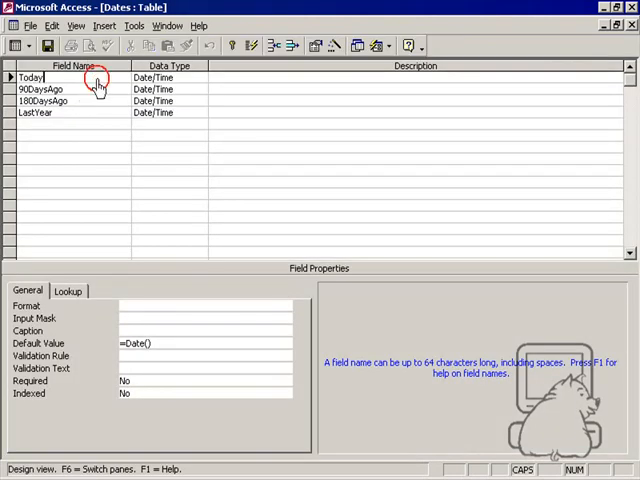
key(Down)
key(Down)
key(Down)
key(Down)
key(Up)
key(Up)
key(Up)
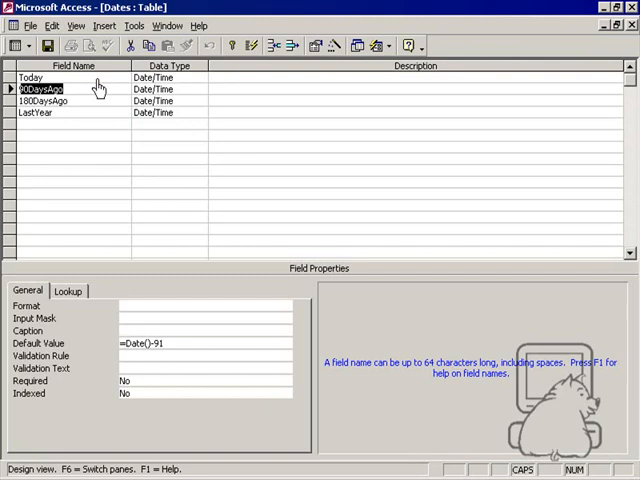
key(Up)
key(Right)
key(Left)
key(Down)
key(Down)
key(Down)
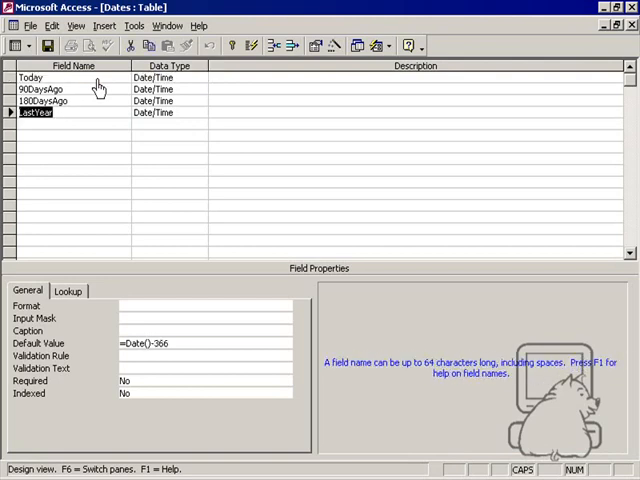
key(Up)
key(Up)
key(Up)
key(Right)
key(Down)
key(Down)
key(Down)
key(Up)
key(Up)
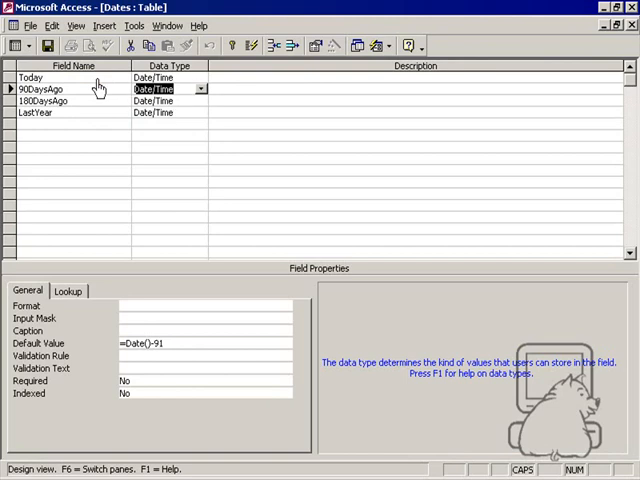
key(Up)
key(Down)
key(Down)
key(Up)
key(Up)
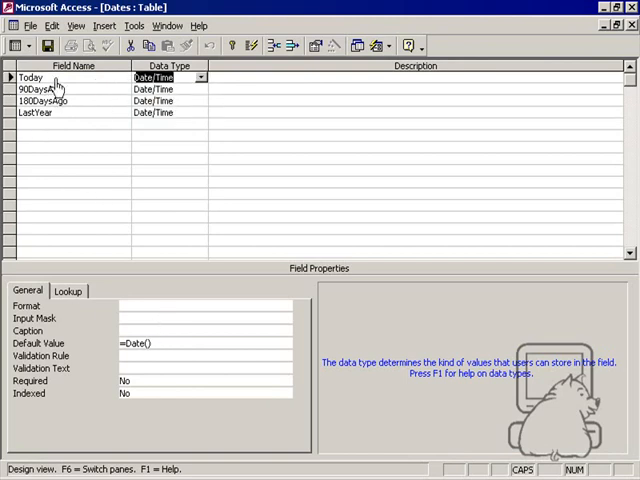
Step: Inspect the Date()-based Default Value of the Today, 90DaysAgo, 180DaysAgo and LastYear fields
click(53, 80)
click(185, 345)
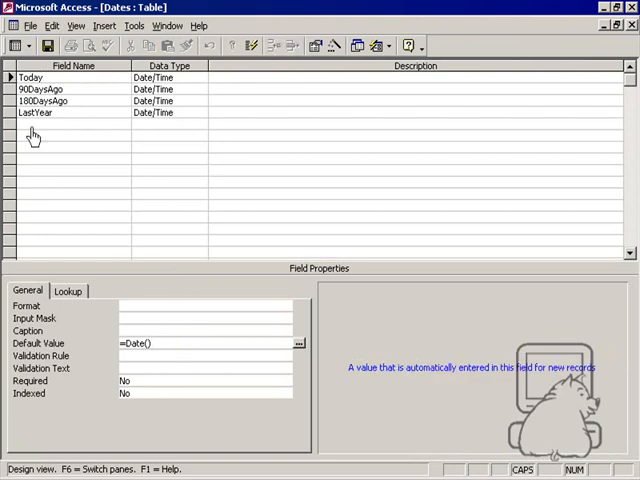
click(47, 91)
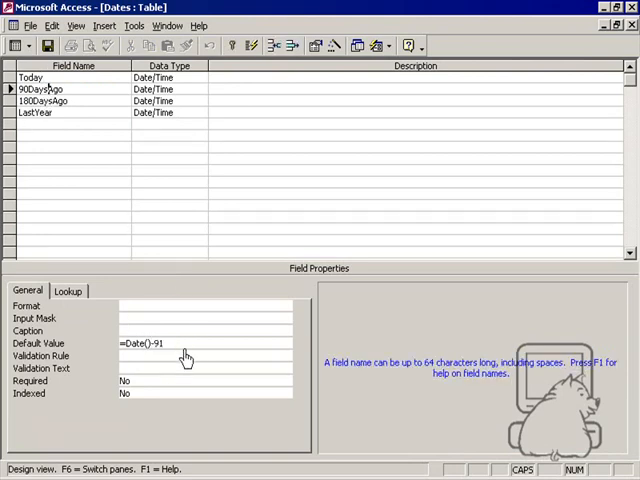
click(185, 345)
click(36, 113)
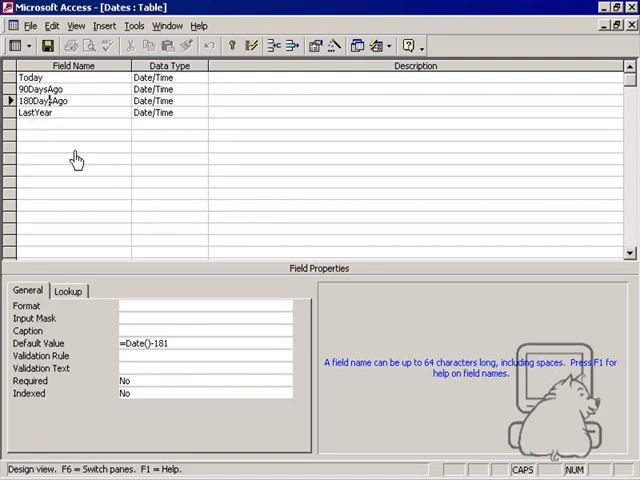
click(171, 343)
click(27, 113)
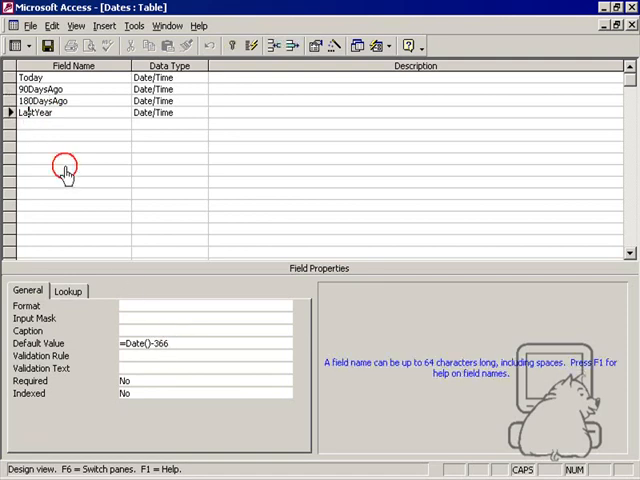
click(192, 344)
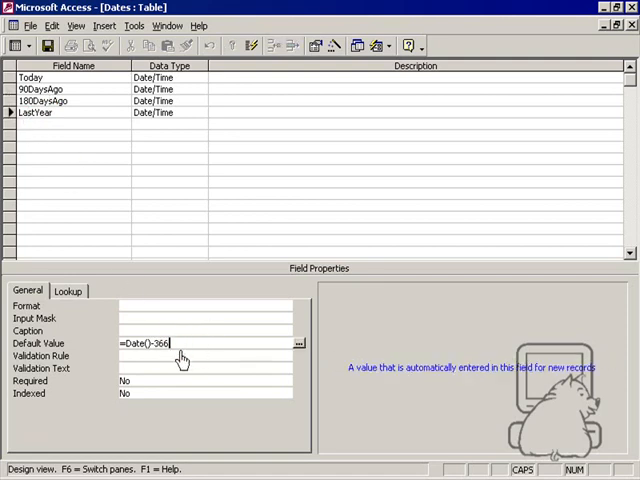
click(628, 24)
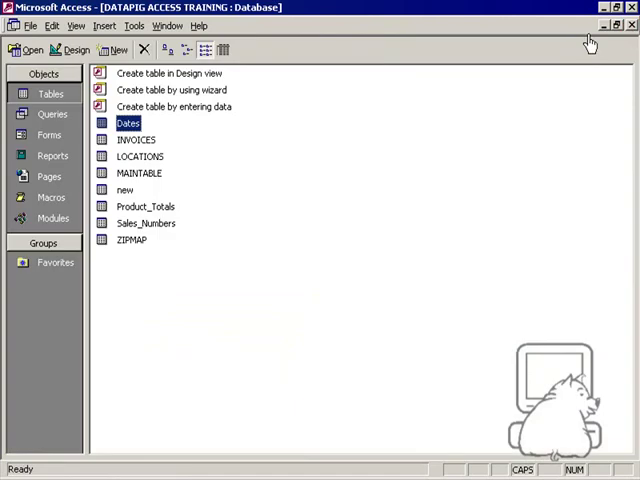
double_click(125, 123)
click(209, 81)
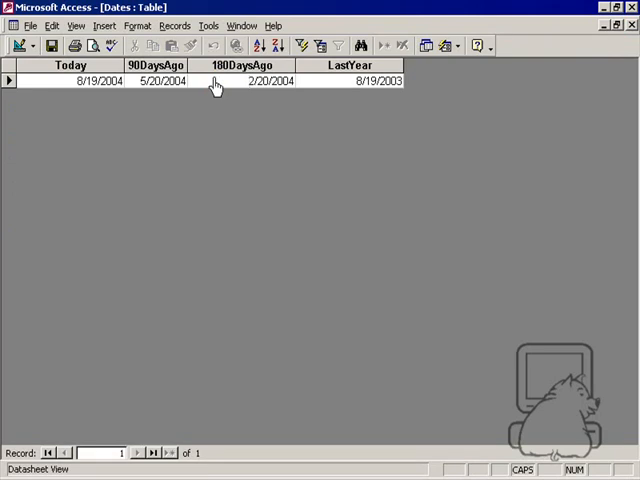
click(52, 85)
click(421, 85)
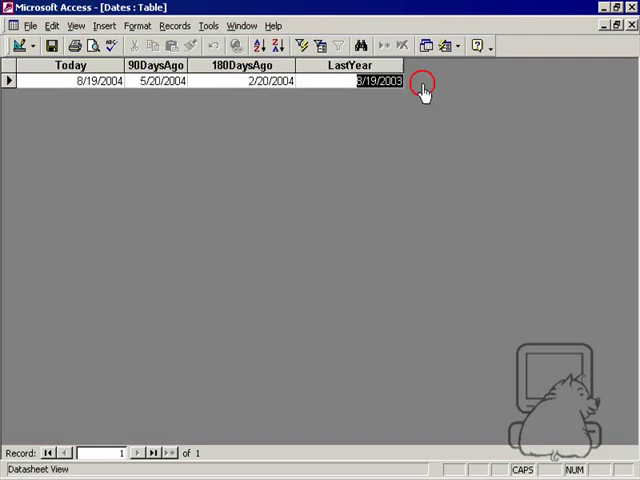
click(335, 87)
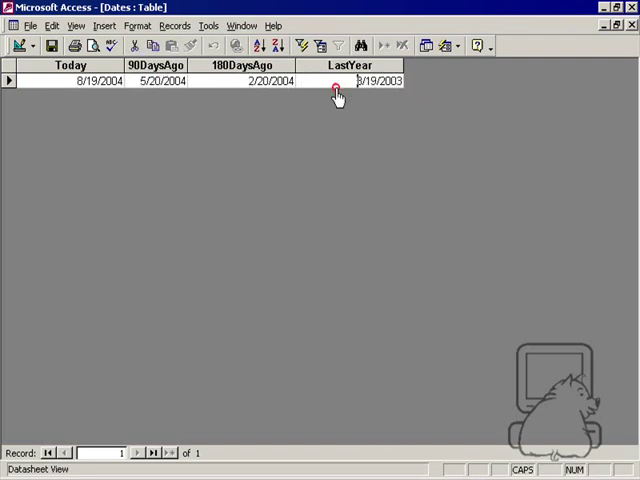
click(631, 25)
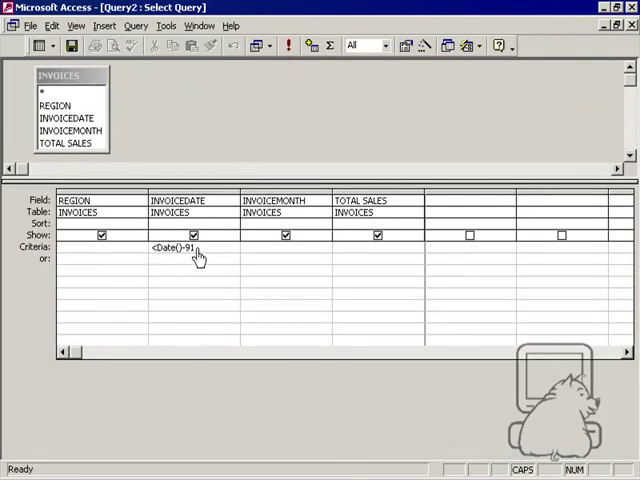
Step: Replace the INVOICEDATE criterion with In (SELECT [LASTYEAR] FROM [DATES]) and widen the column
drag(198, 257, 69, 260)
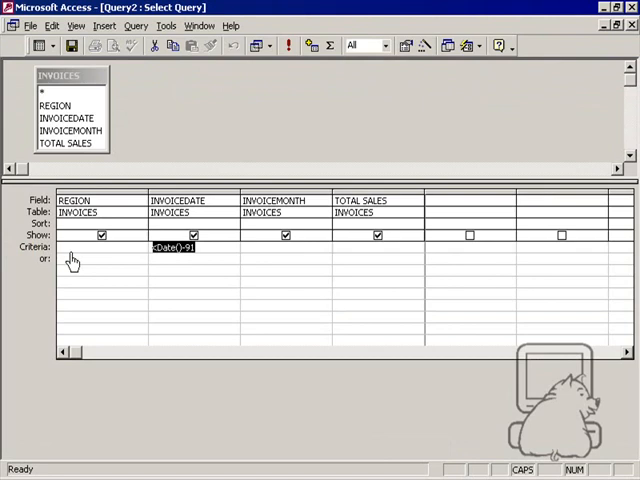
text(=)
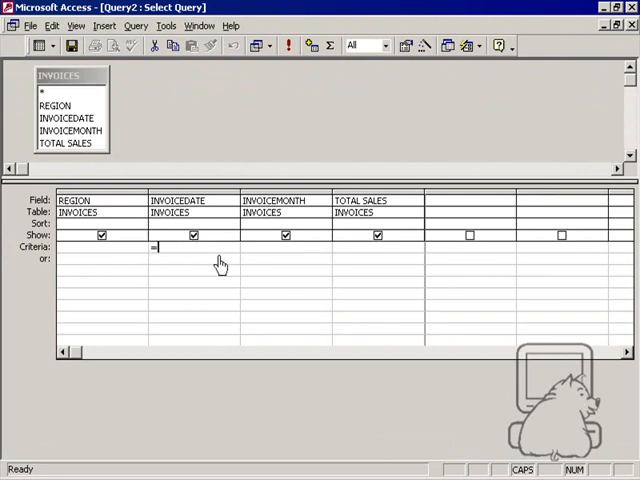
text(IN)
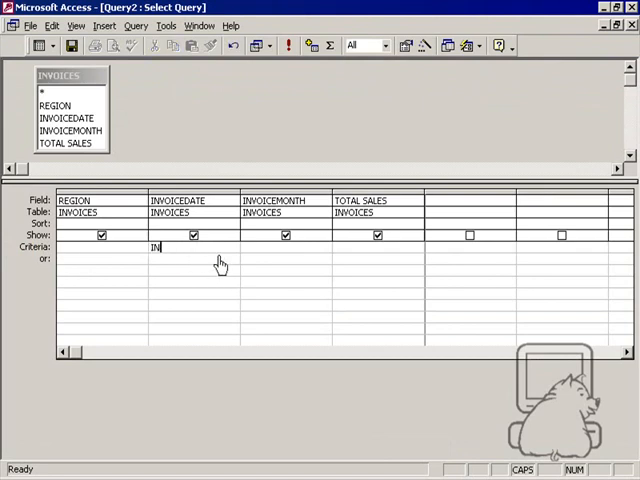
text(SELECT)
key(BackSpace)
key(BackSpace)
text(90DAYS)
text(GO])
text( FROM)
text(DATE)
text(S])
click(219, 258)
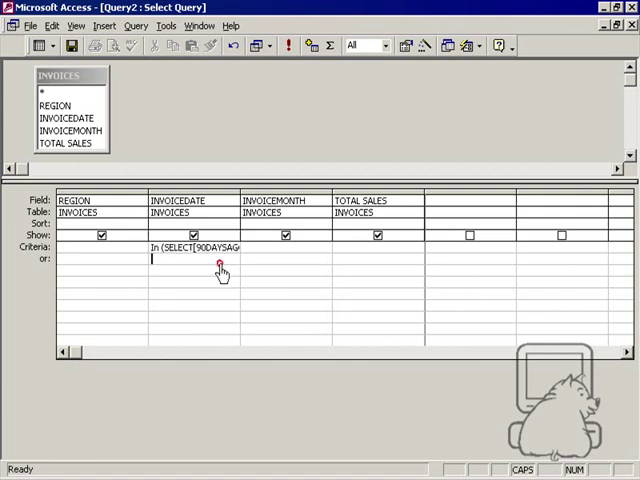
double_click(240, 191)
double_click(219, 248)
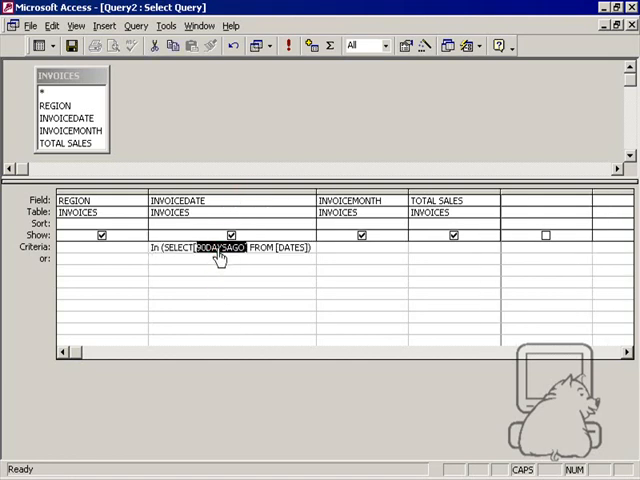
text(LAST)
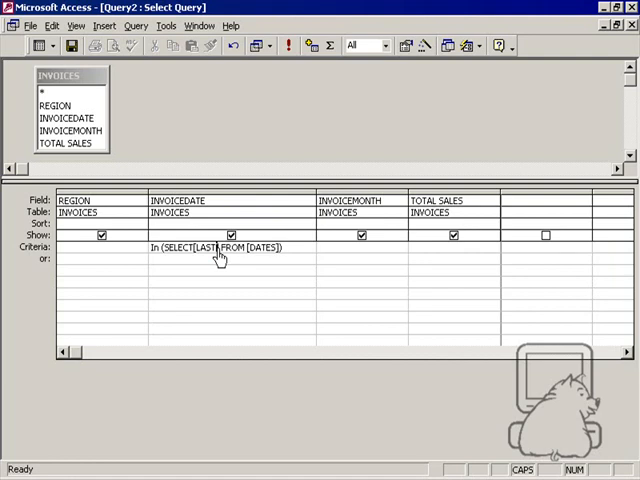
text(YEAR)
click(220, 268)
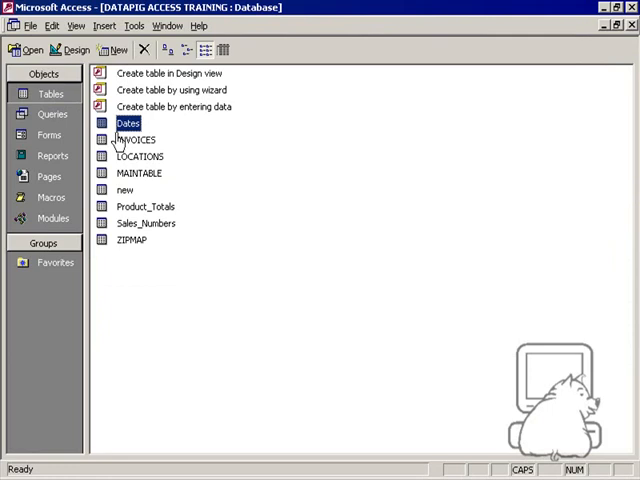
Step: Check the LastYear value 8/19/2003 in the Dates datasheet, then return to Query2's design
double_click(172, 122)
double_click(346, 82)
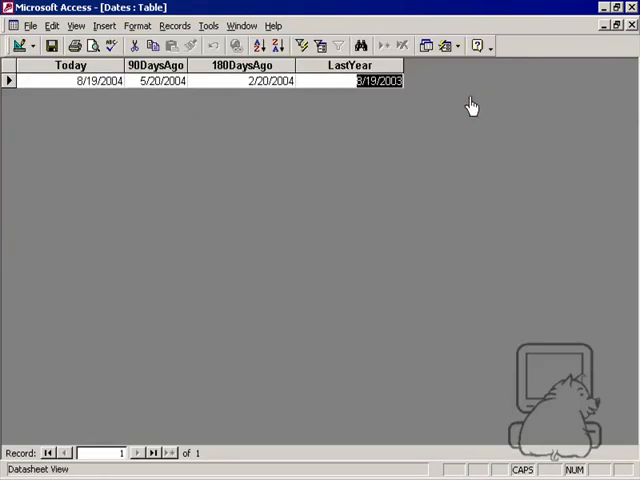
click(345, 83)
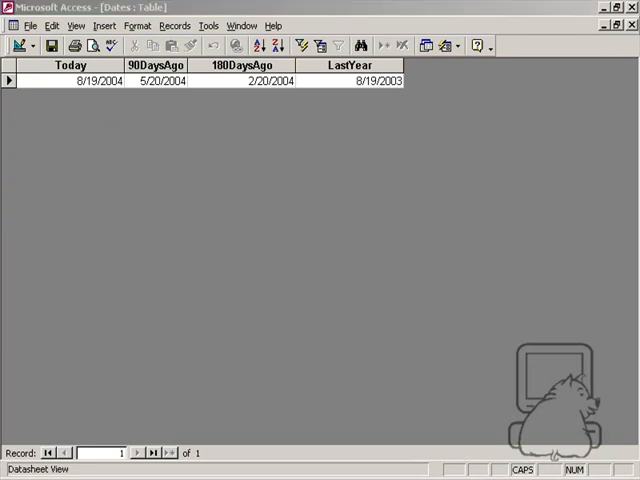
key(ctrl+F4)
click(257, 243)
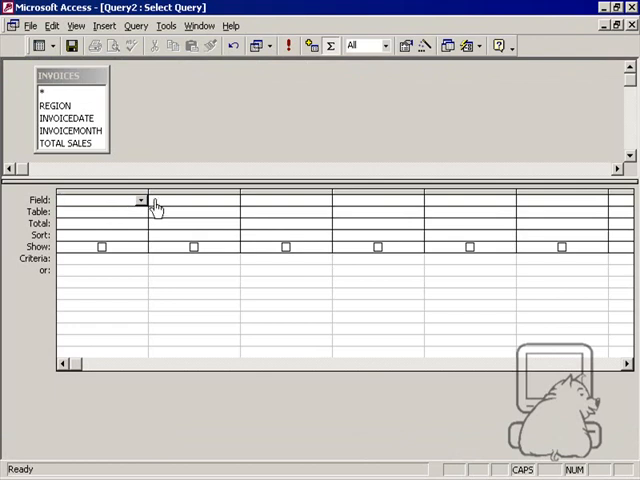
Step: Add a TODAY'S MONTH: Format(Date(),"mmm") field and run it, returning Aug
drag(148, 200, 287, 200)
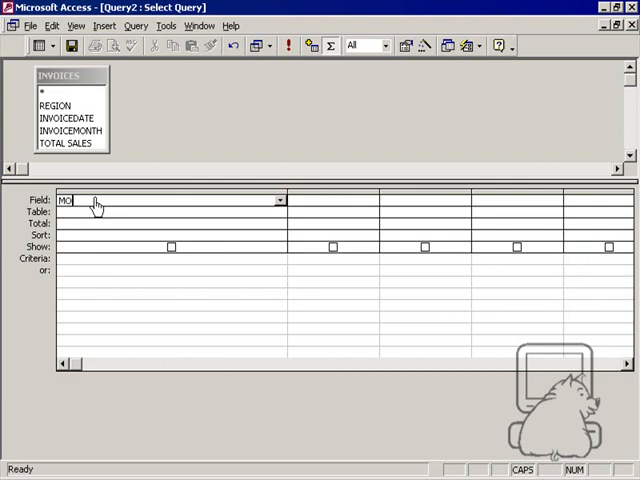
text(TODAY'S MONTH: FORMAT(DATE(),"MMM)
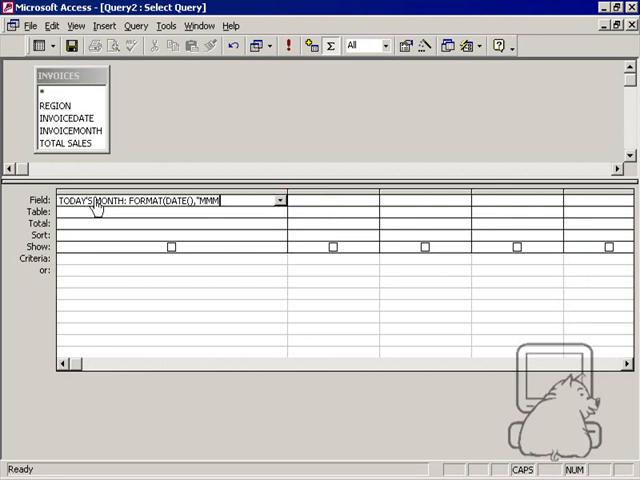
click(172, 338)
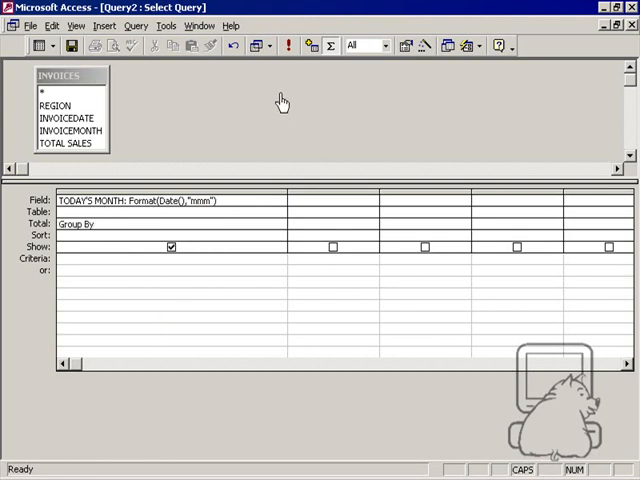
click(287, 45)
click(64, 84)
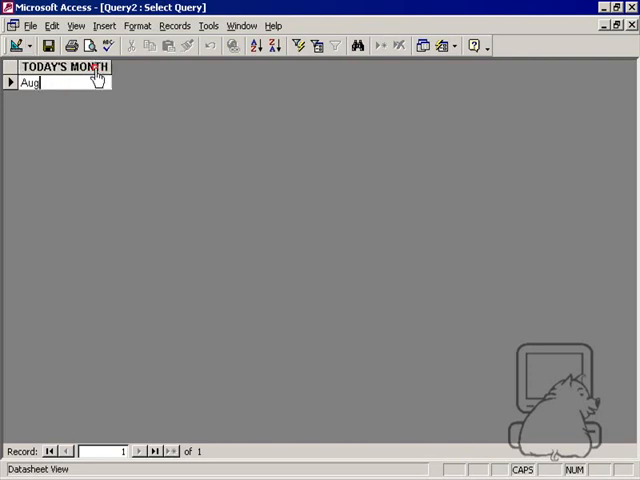
click(15, 45)
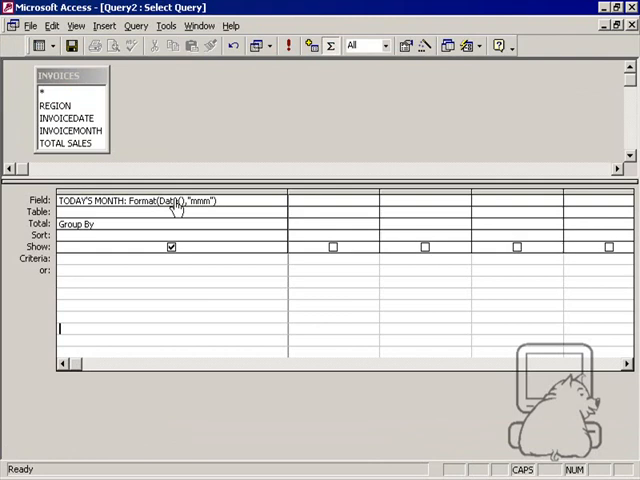
Step: Copy the TODAY'S MONTH column into the second column and start renaming the copy
click(89, 191)
click(344, 191)
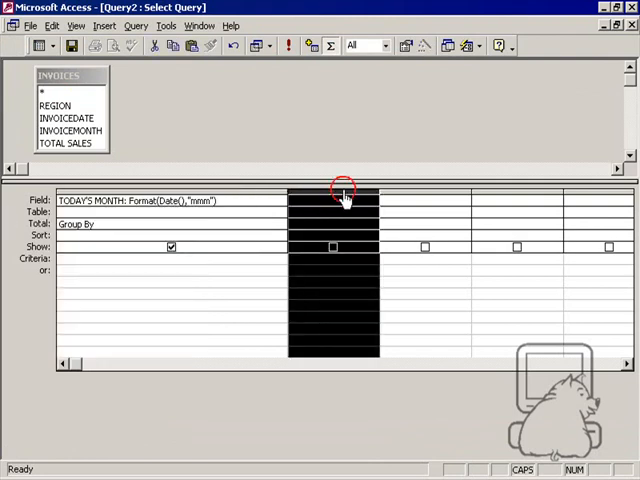
key(ctrl+v)
double_click(379, 191)
click(328, 203)
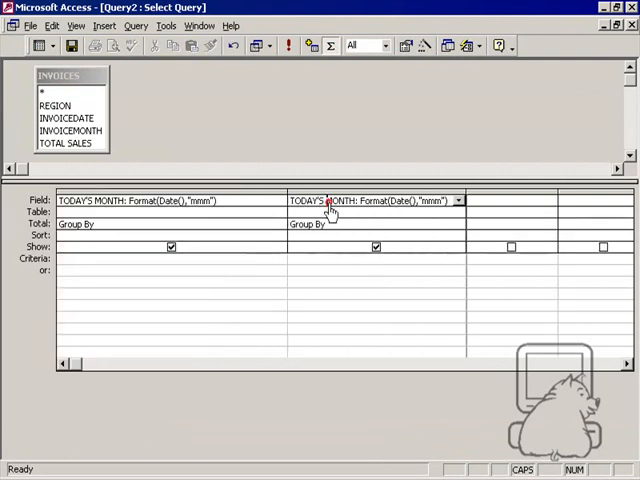
double_click(328, 203)
text(WEEK)
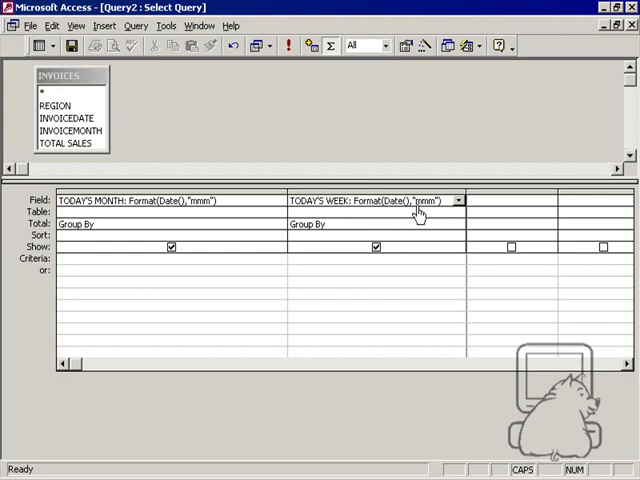
Step: Rename it TODAY'S WEEK with format "ww" and run the query, returning 34
double_click(424, 201)
text(w)
text(w)
click(423, 287)
click(287, 48)
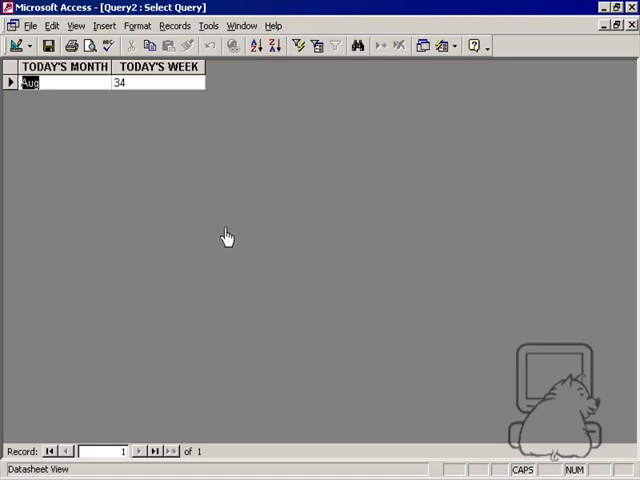
click(165, 86)
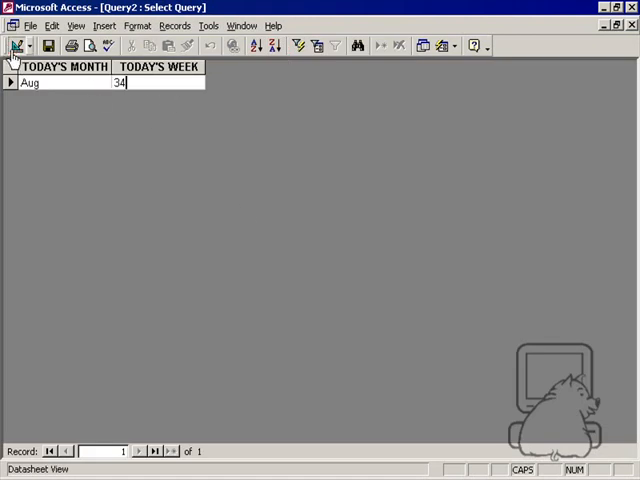
Step: Add TODAY'S QTR ("q") and TODAY'S YEAR ("yyyy") Format fields and run them, returning 3 and 2004
click(15, 50)
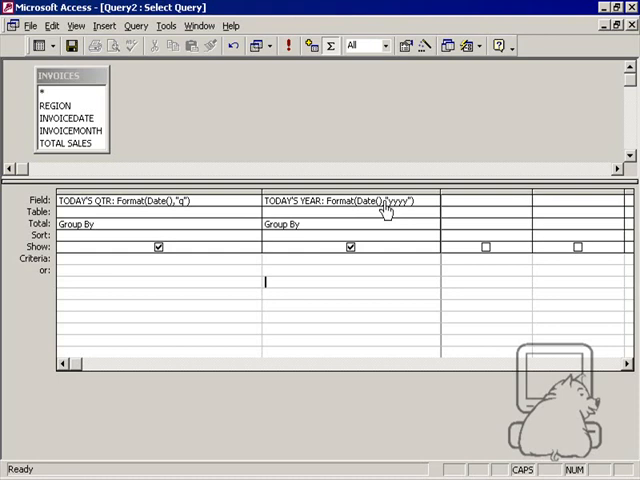
click(288, 45)
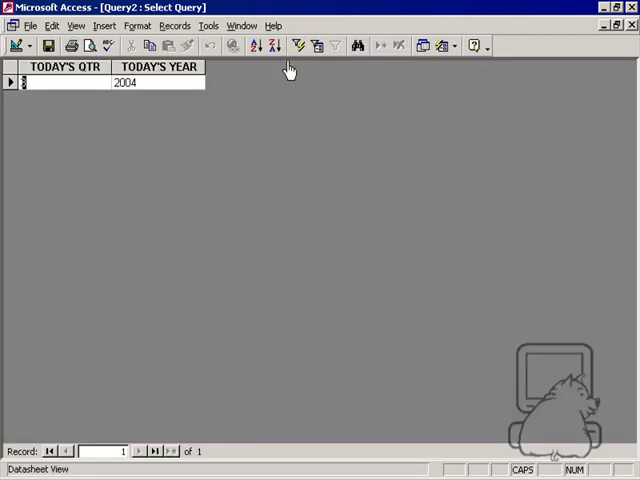
double_click(117, 80)
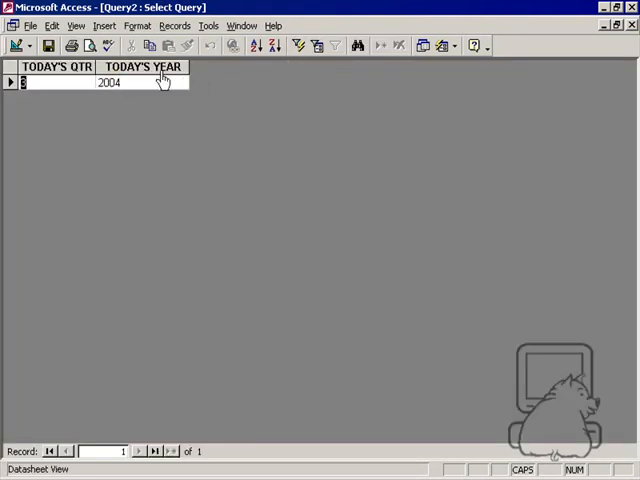
double_click(188, 78)
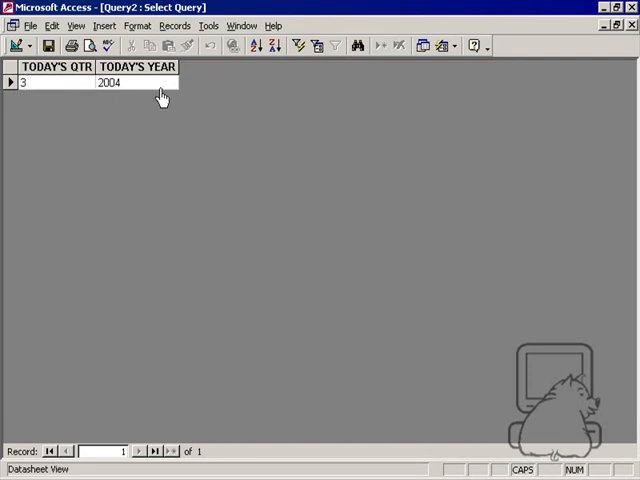
click(115, 87)
click(37, 92)
click(92, 86)
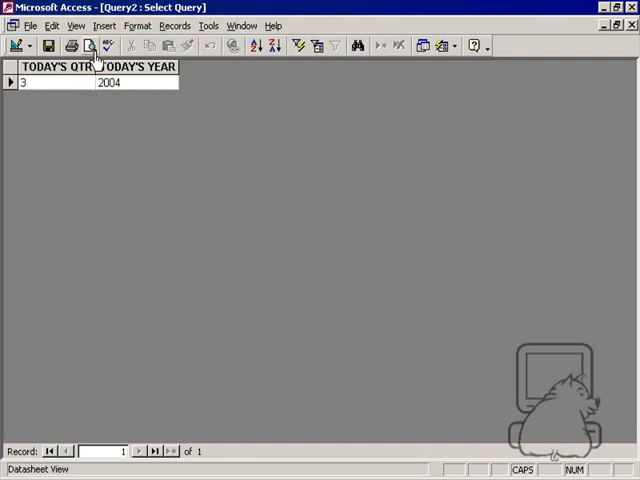
click(14, 45)
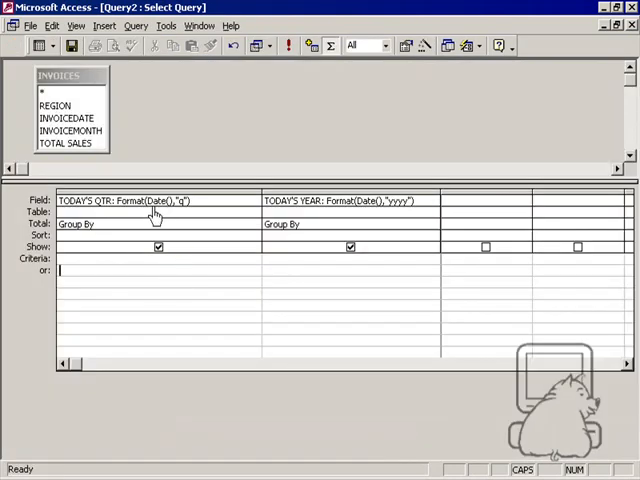
Step: Add INVOICEDATE and INVOICEMONTH from INVOICES as the first two grid columns
click(52, 119)
drag(52, 125, 100, 201)
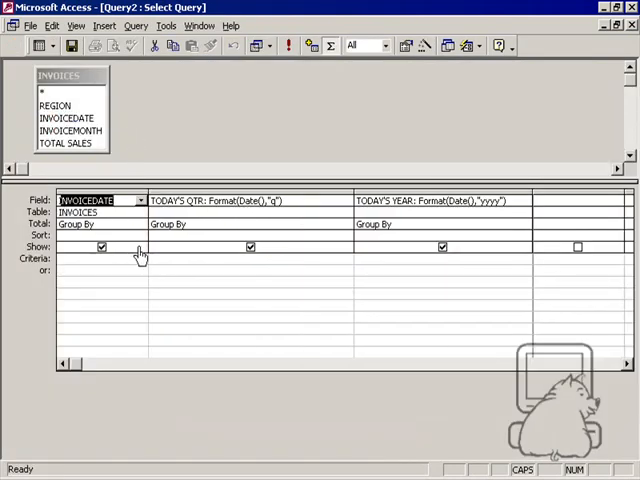
click(190, 272)
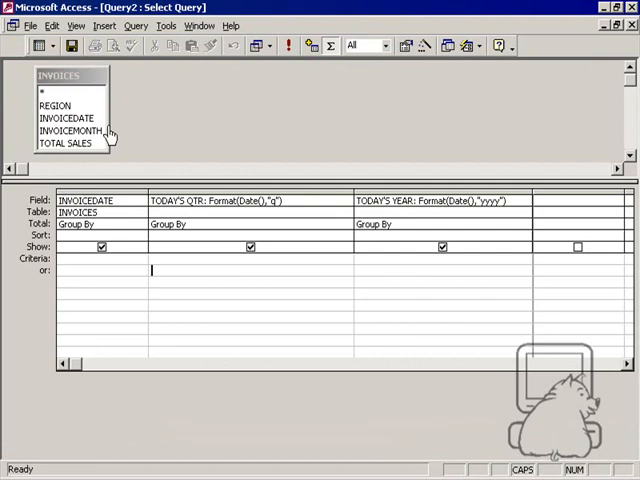
click(68, 130)
drag(185, 222, 190, 216)
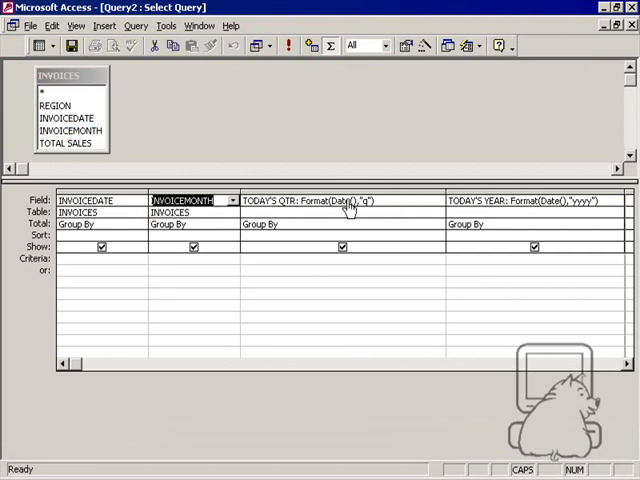
Step: Remove the TODAY'S QTR and TODAY'S YEAR columns and bring up the query type list
drag(376, 191, 486, 193)
key(Delete)
click(268, 304)
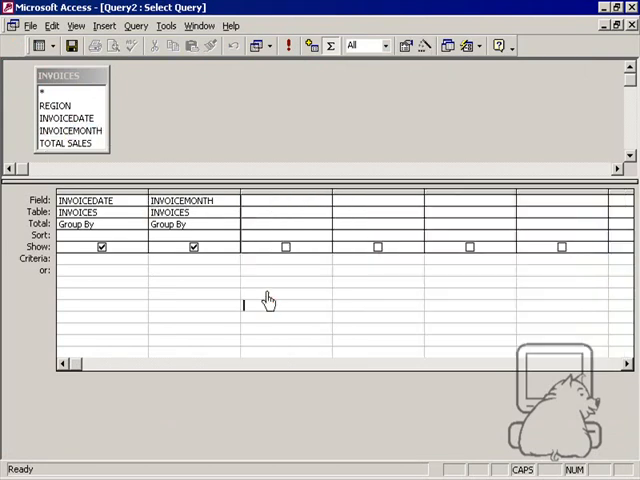
click(93, 261)
click(217, 259)
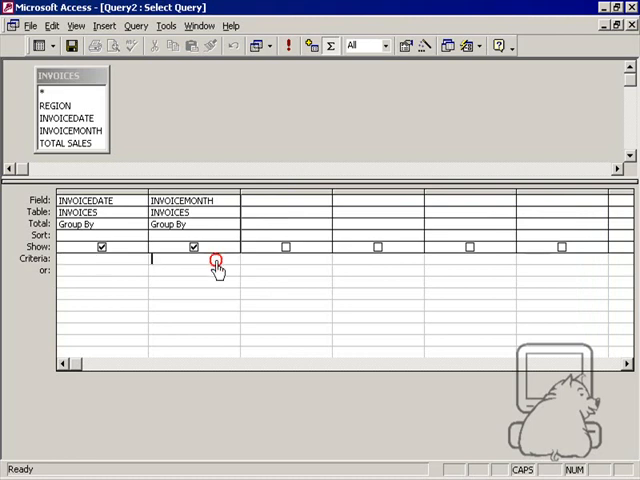
click(269, 45)
Step: Make it an update query with INVOICEMONTH updated to Format([INVOICEDATE],"mmm")
click(275, 114)
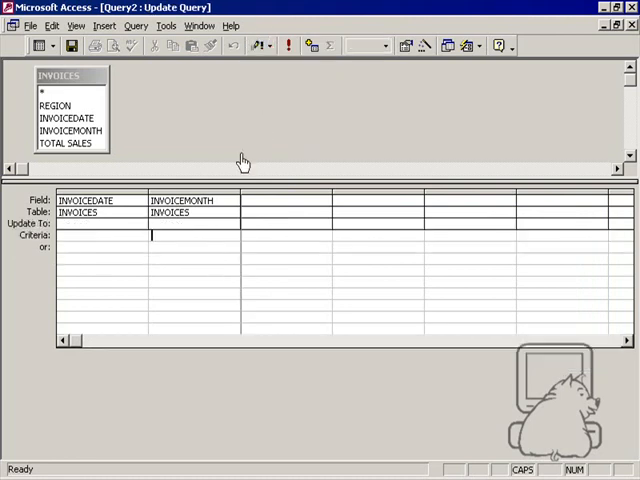
click(169, 223)
text(FORMAT([INVOICE)
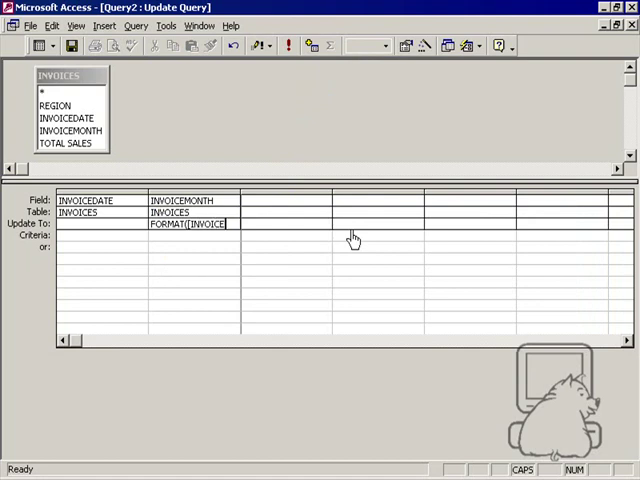
text(DATE],")
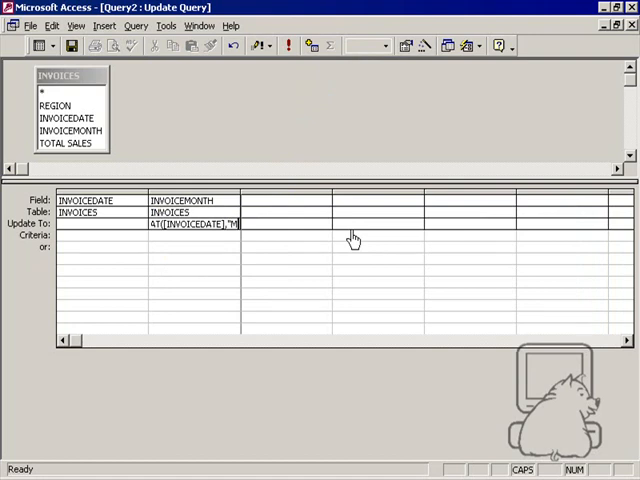
text(MM)
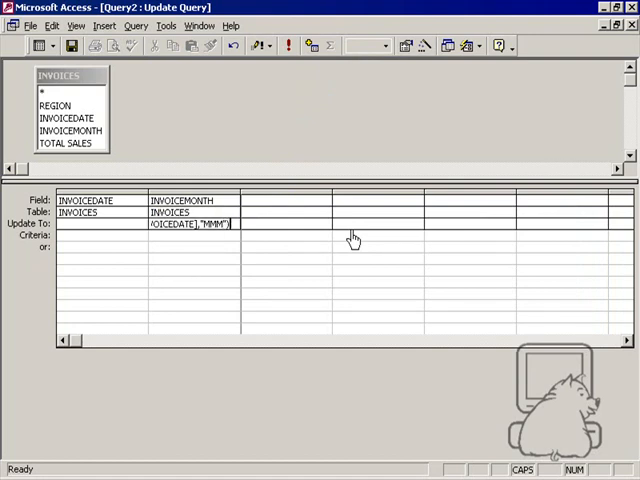
click(324, 297)
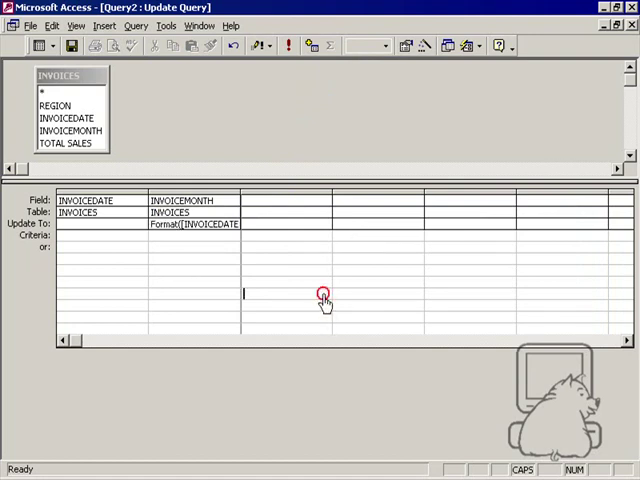
Step: Widen the INVOICEMONTH column so the whole update expression is visible
double_click(240, 192)
click(211, 267)
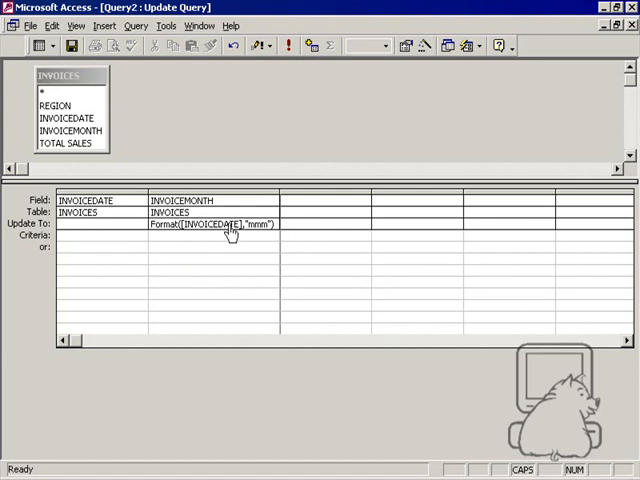
click(367, 301)
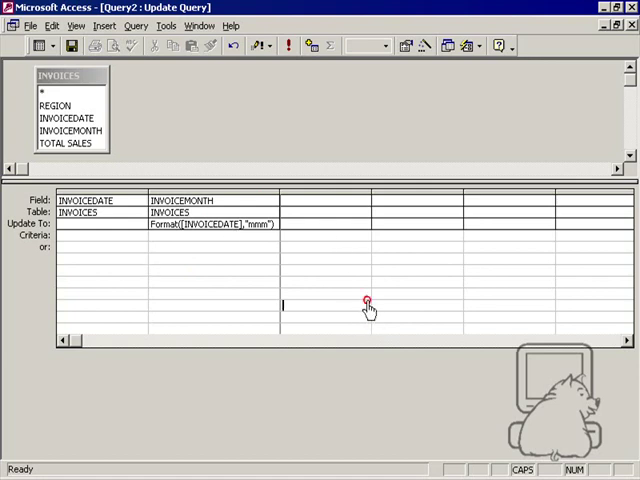
click(176, 249)
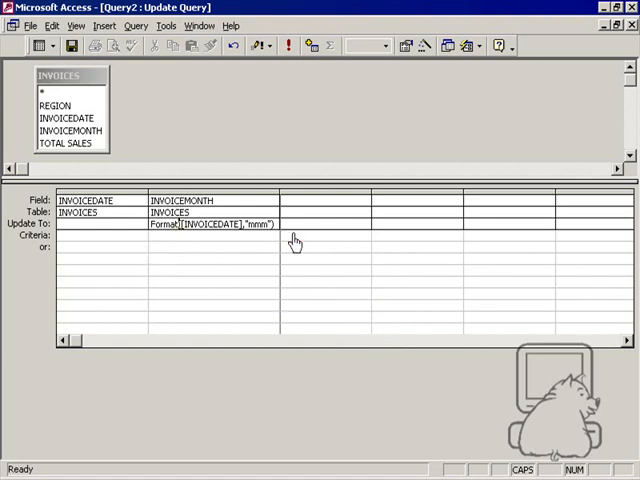